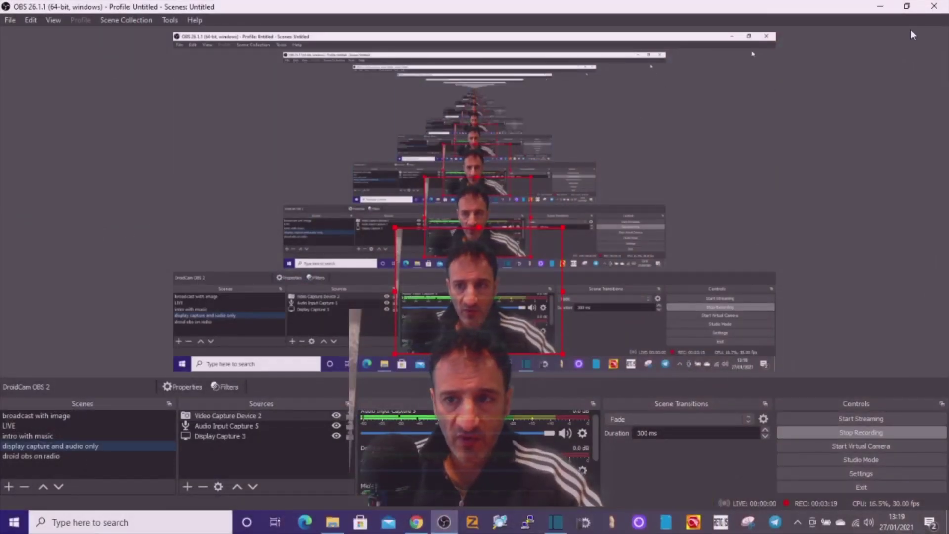
- Minimize the OBS window and open the Csv folder inside IC-705 on USB Drive (E:)
click(880, 7)
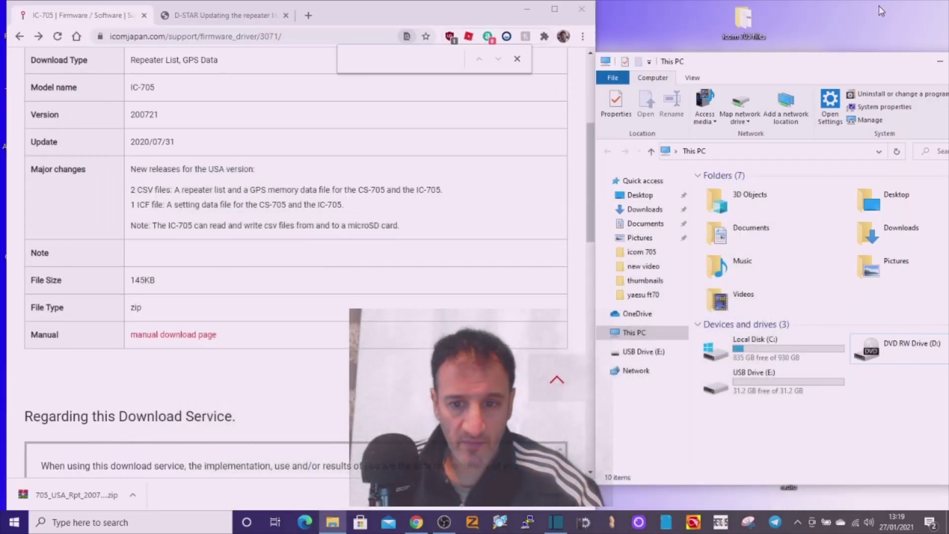
click(446, 525)
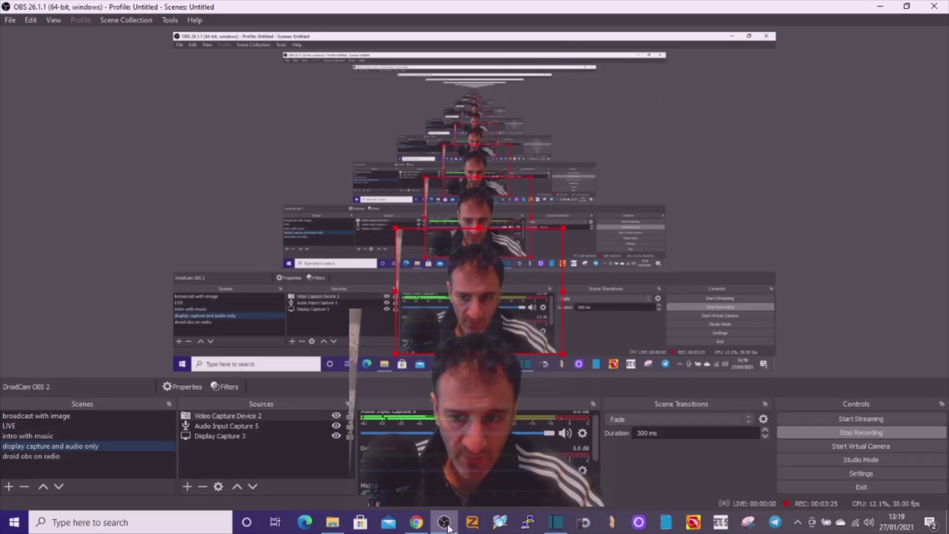
click(445, 524)
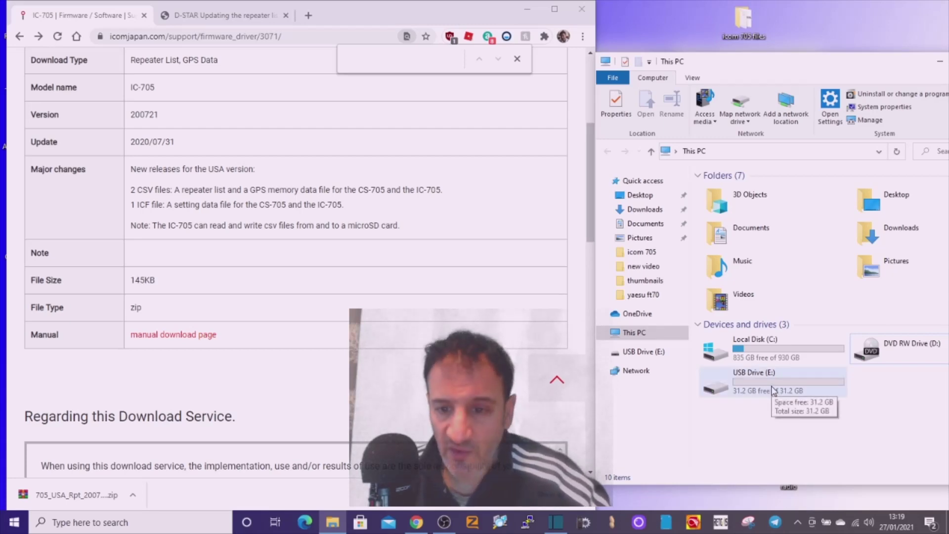
double_click(774, 390)
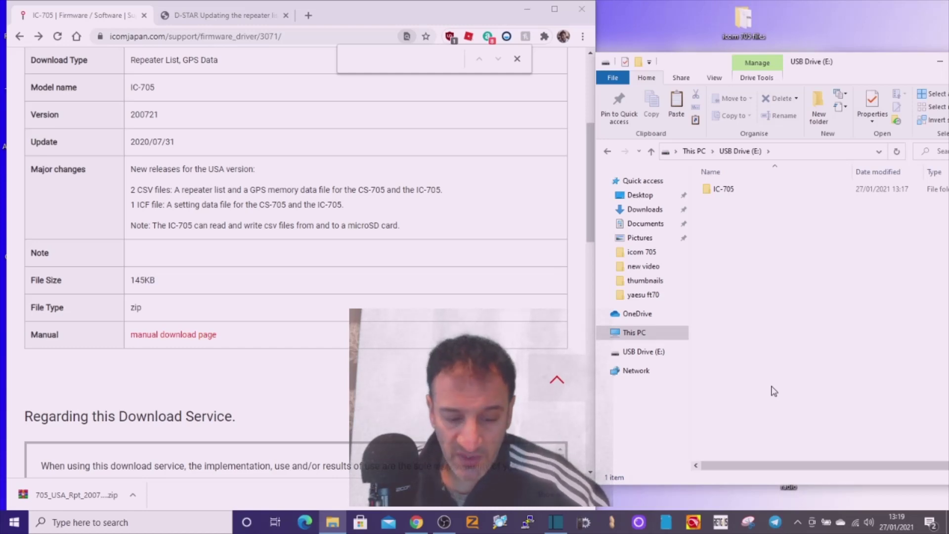
double_click(722, 193)
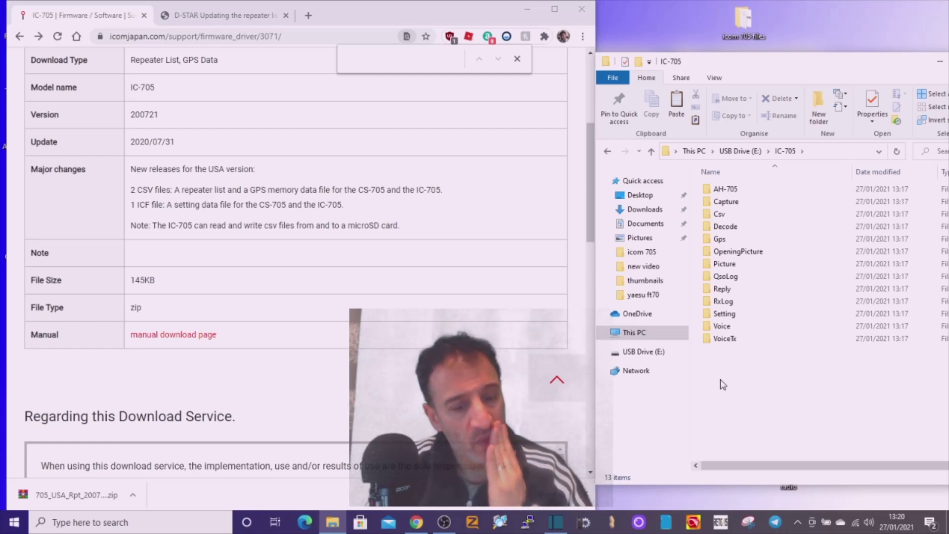
double_click(745, 217)
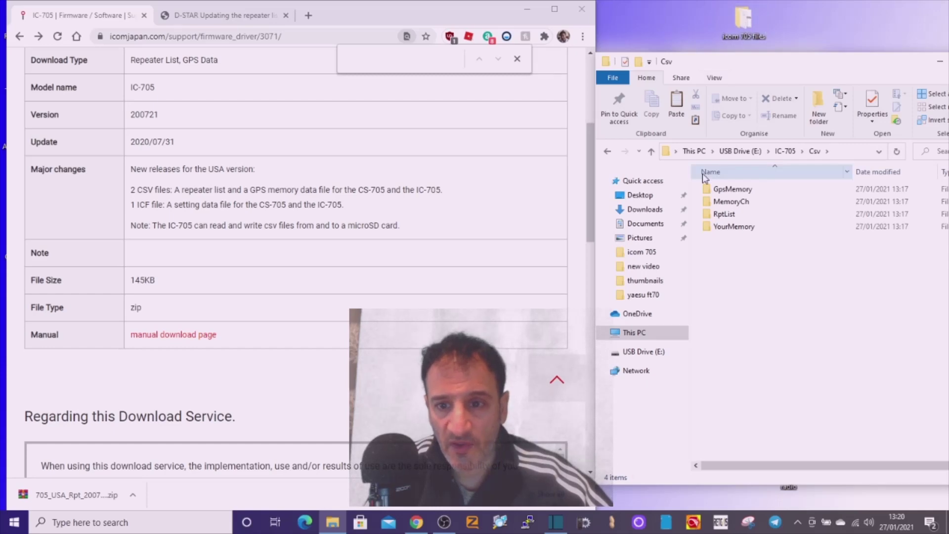
- Open the "icom 705 files" desktop folder and place its window beside the Csv folder window
click(744, 27)
double_click(743, 26)
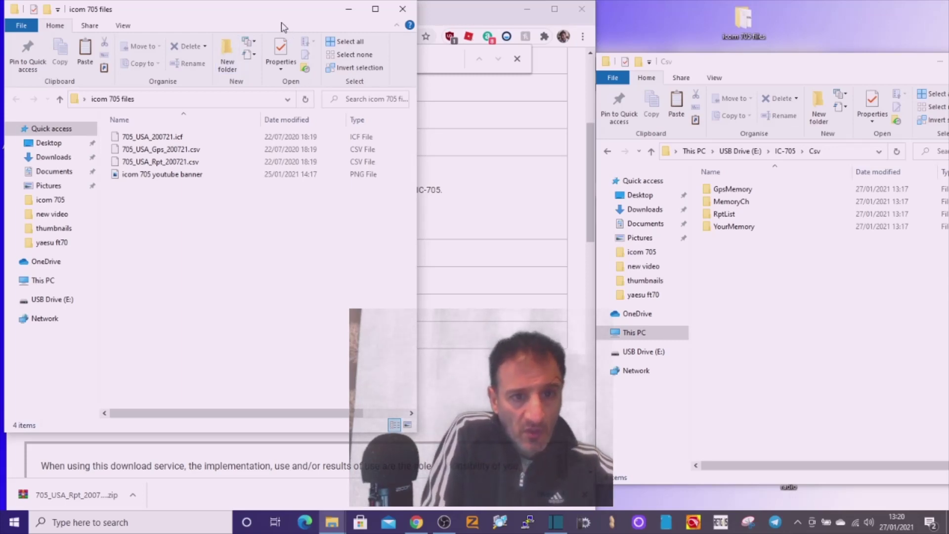
drag(281, 22, 378, 63)
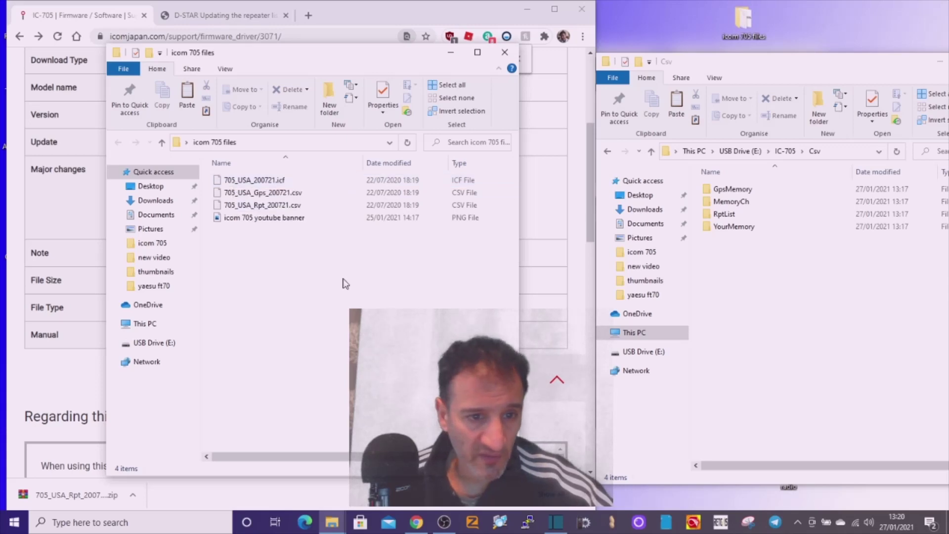
- Copy 705_USA_Gps_200721.csv into the USB drive's GpsMemory folder, check the folder's contents, and return to Csv
click(259, 197)
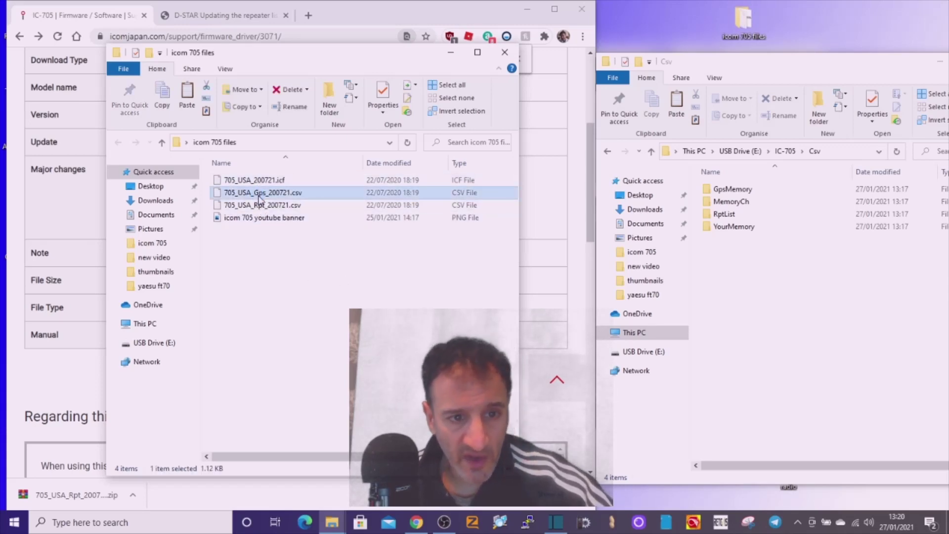
right_click(259, 198)
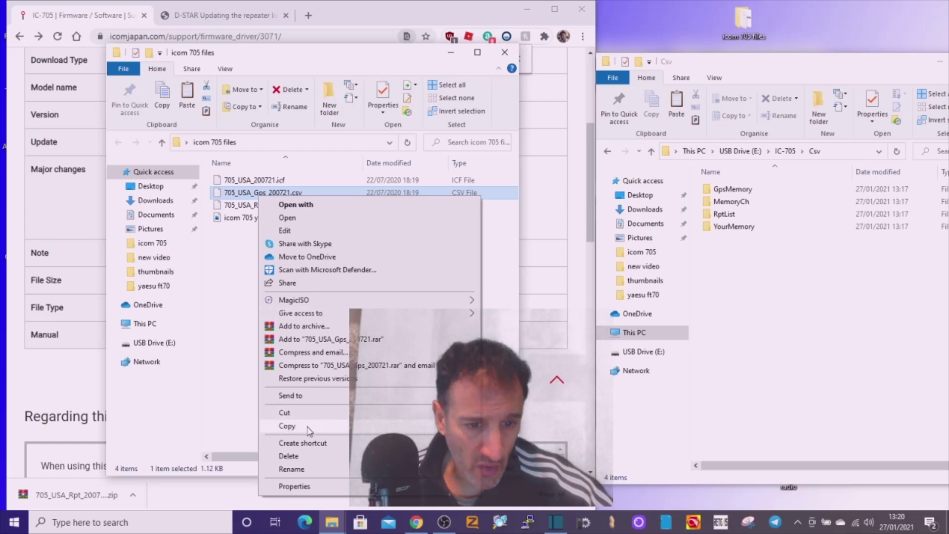
click(287, 426)
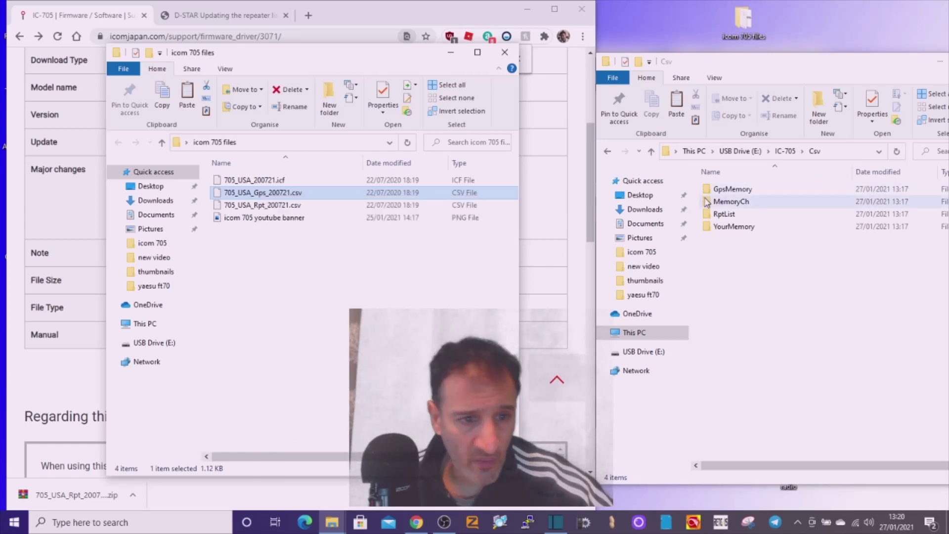
click(734, 190)
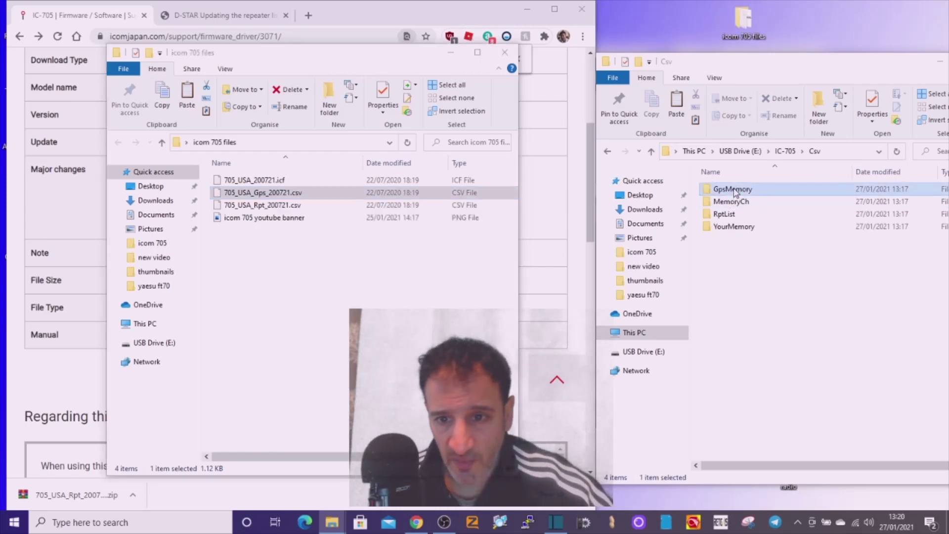
right_click(734, 190)
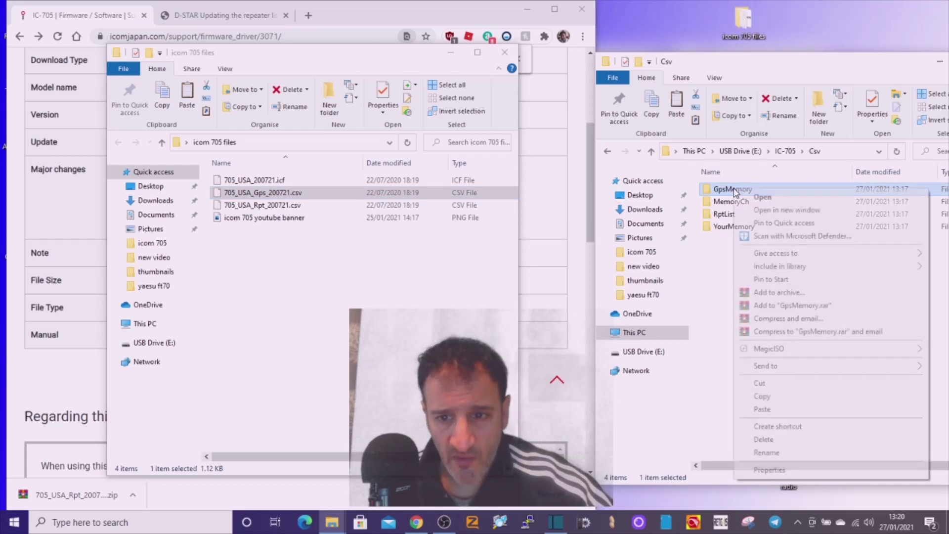
click(773, 409)
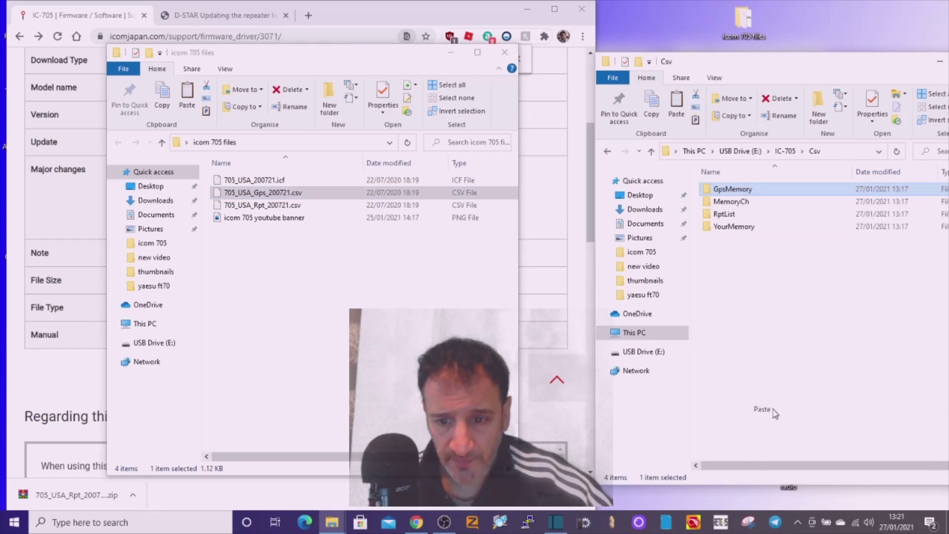
double_click(732, 191)
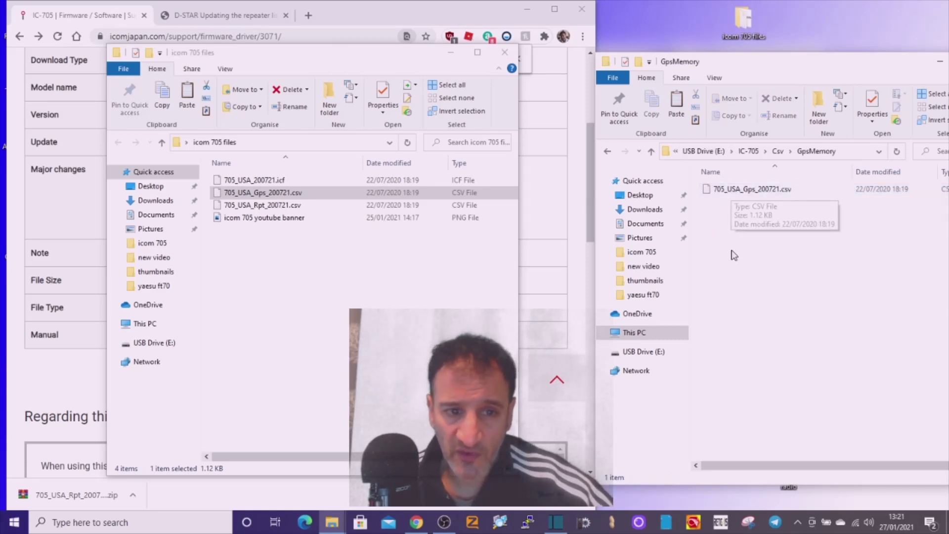
click(608, 152)
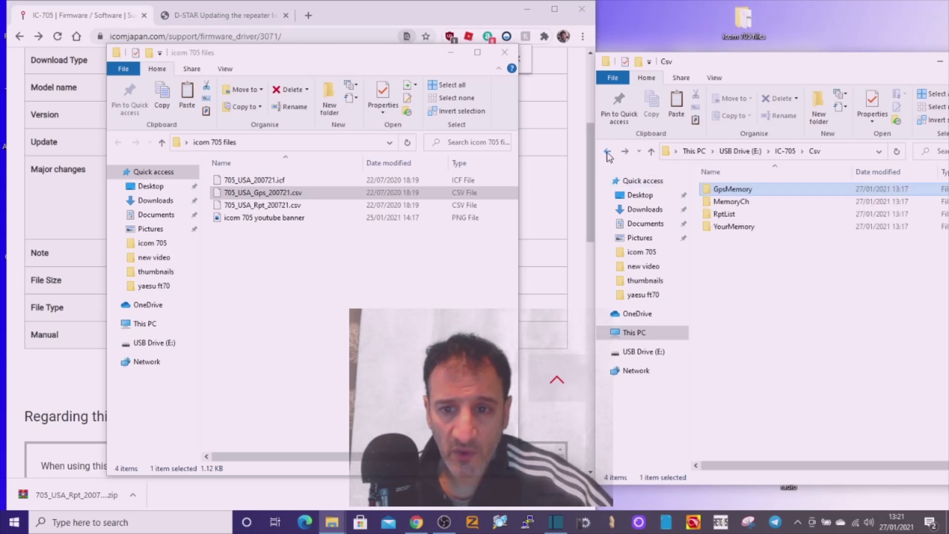
- Copy 705_USA_Rpt_200721.csv into the RptList folder under Csv, check the folder's contents, and return to Csv
double_click(726, 217)
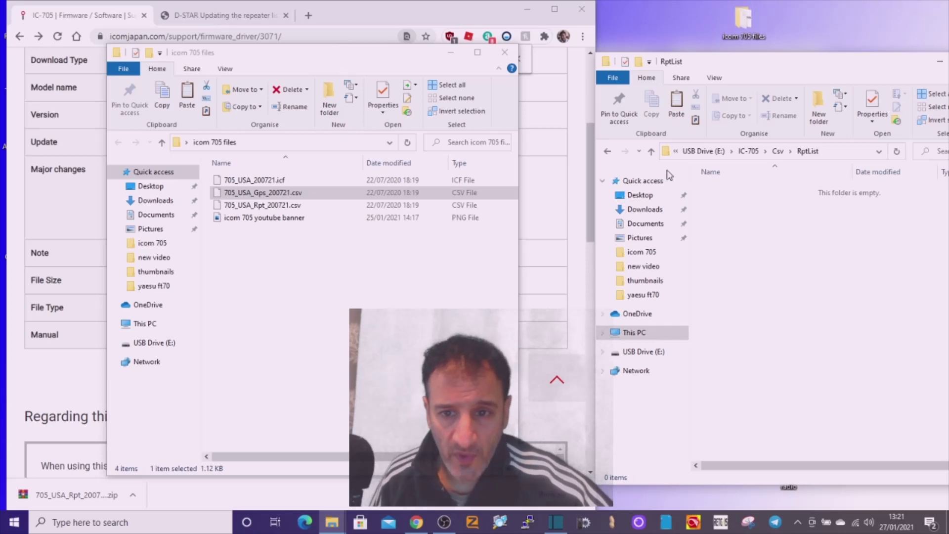
click(605, 152)
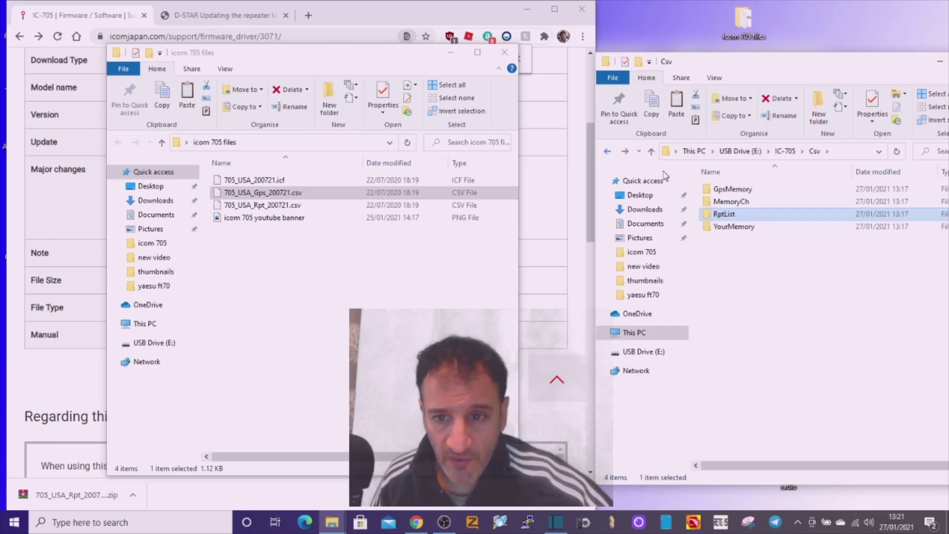
click(308, 196)
click(302, 207)
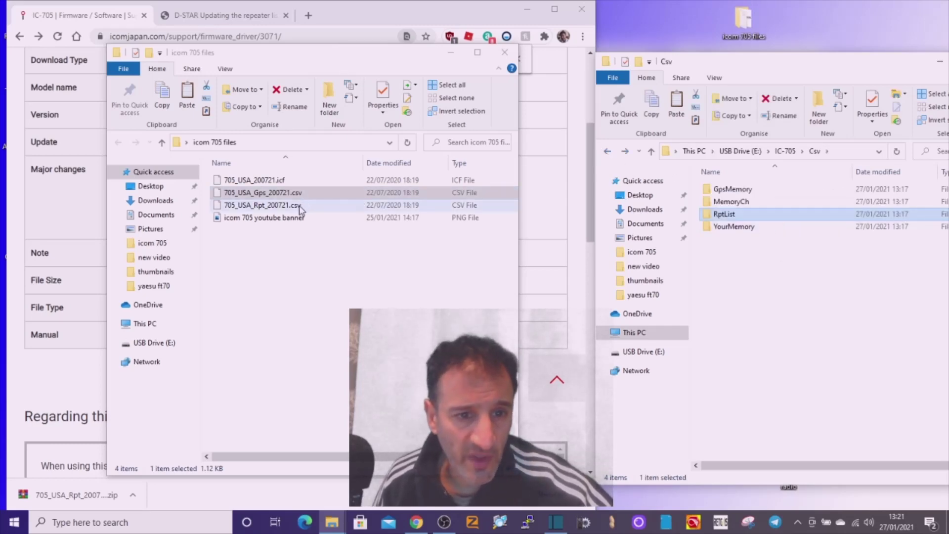
right_click(299, 208)
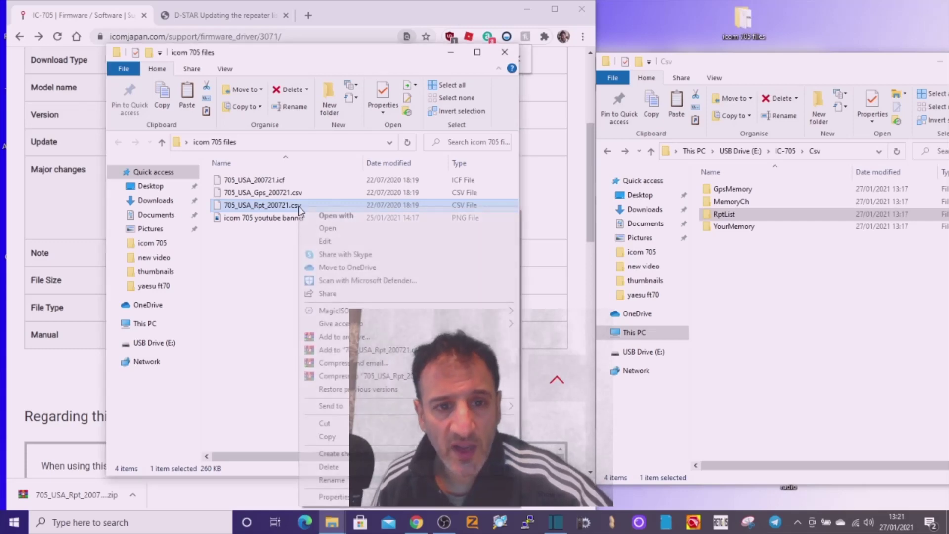
click(344, 437)
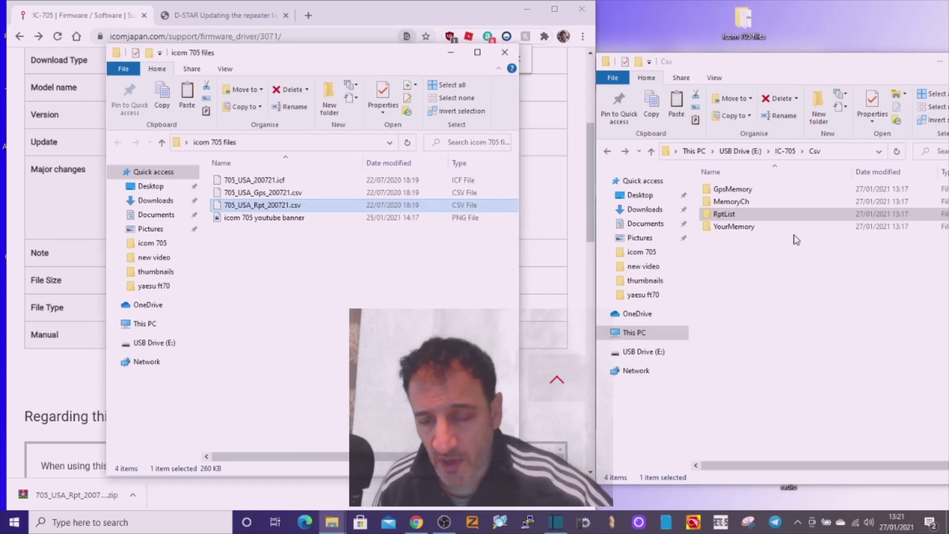
right_click(766, 217)
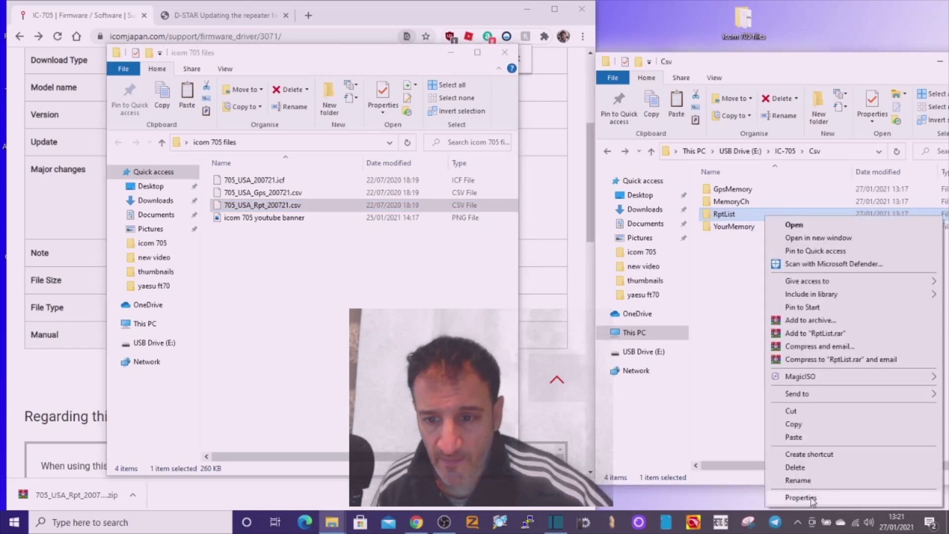
click(794, 437)
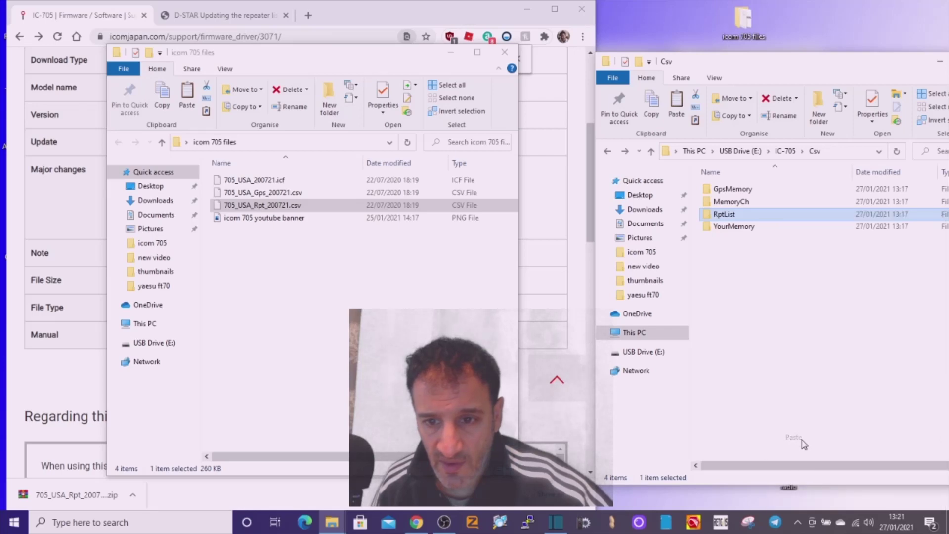
double_click(759, 217)
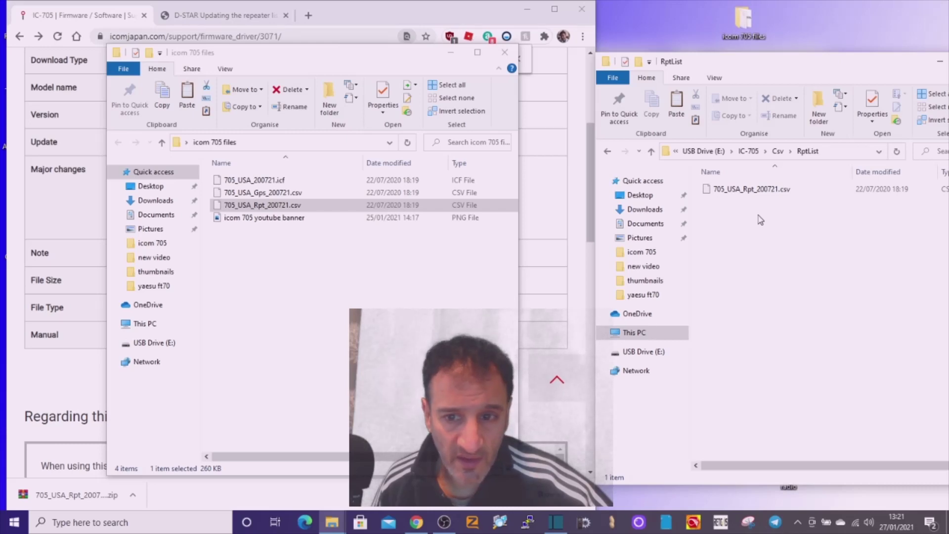
click(607, 154)
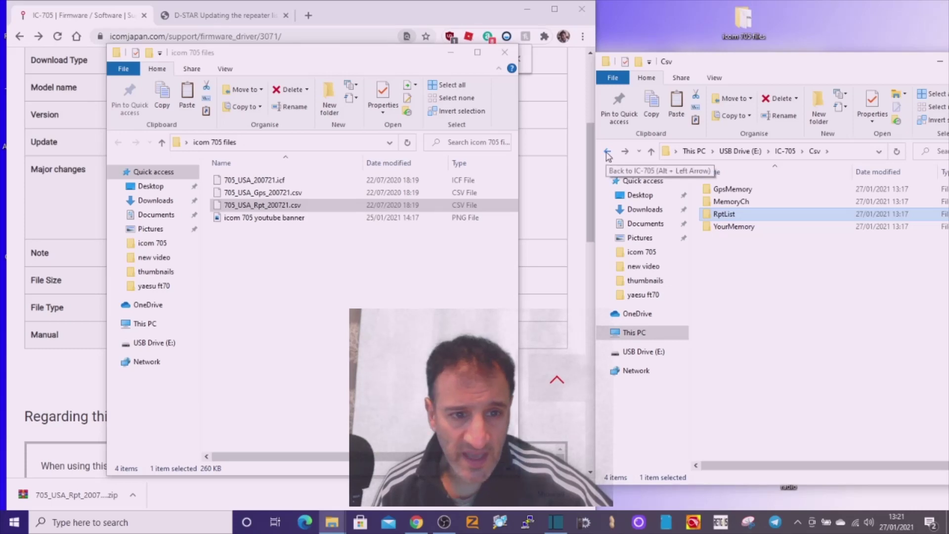
- Copy 705_USA_200721.icf into the Setting folder under IC-705, check the folder's contents, and return to IC-705
click(607, 153)
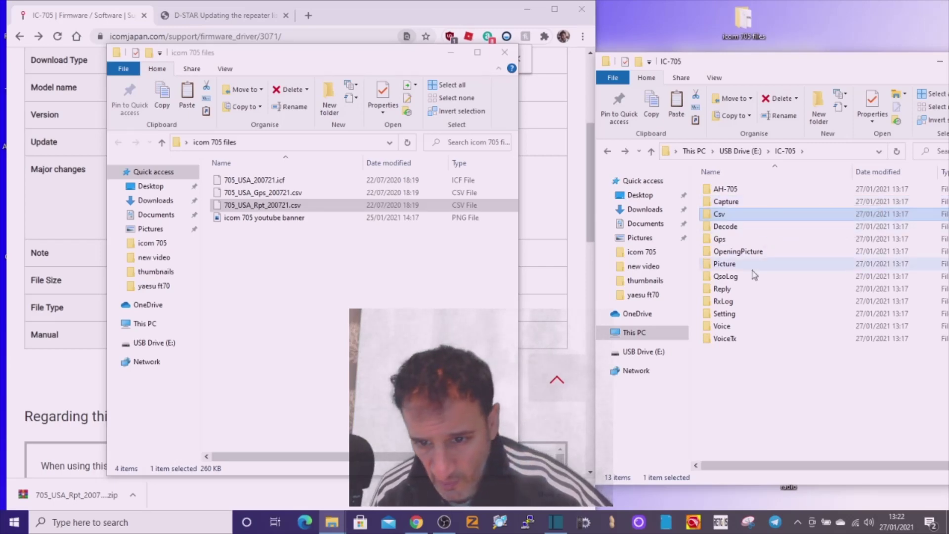
double_click(731, 315)
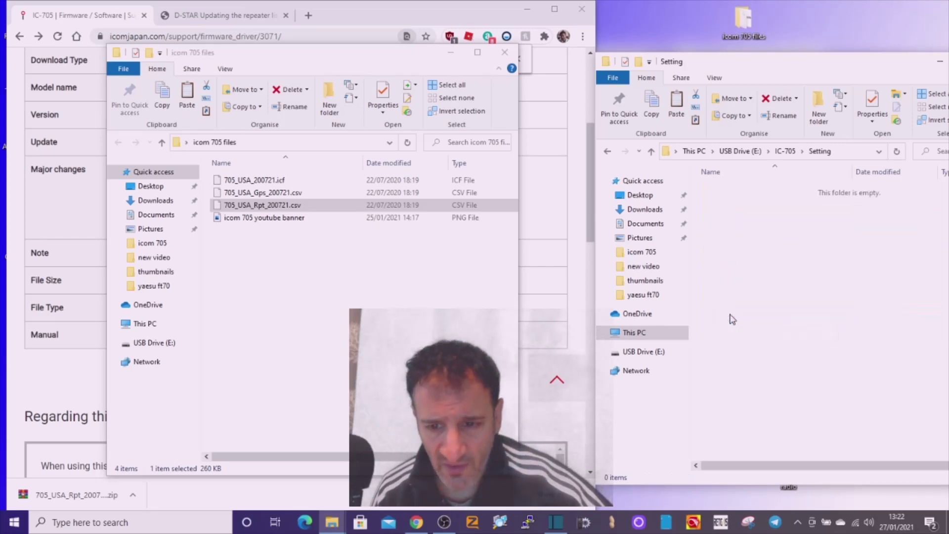
click(608, 152)
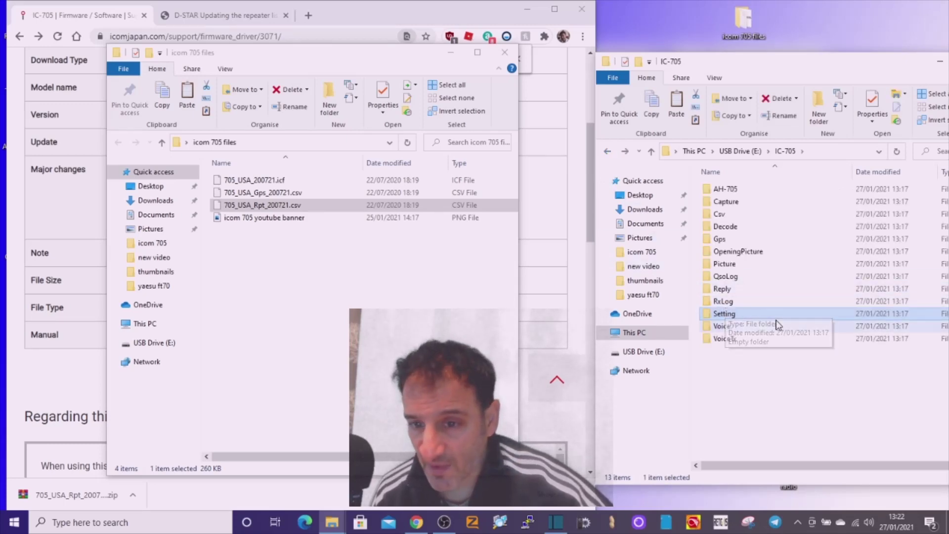
click(321, 181)
right_click(321, 183)
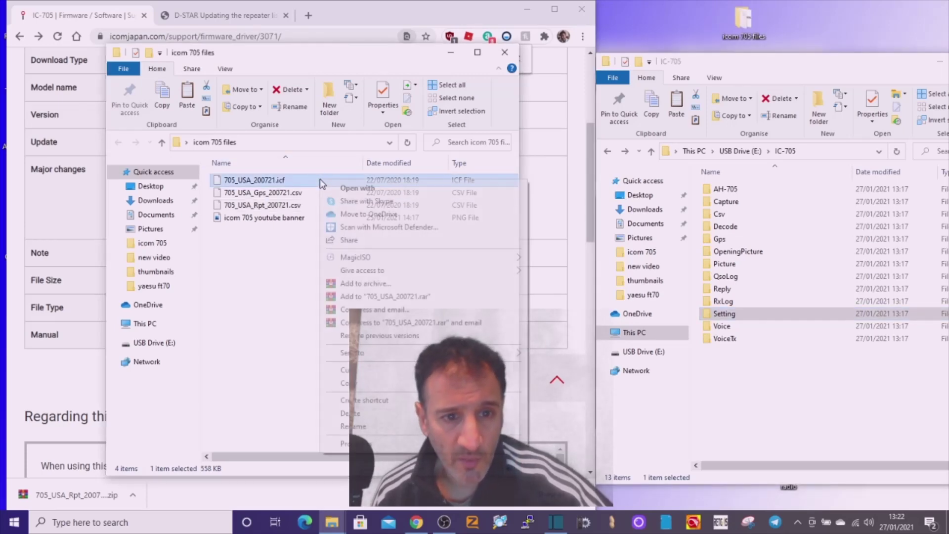
click(356, 384)
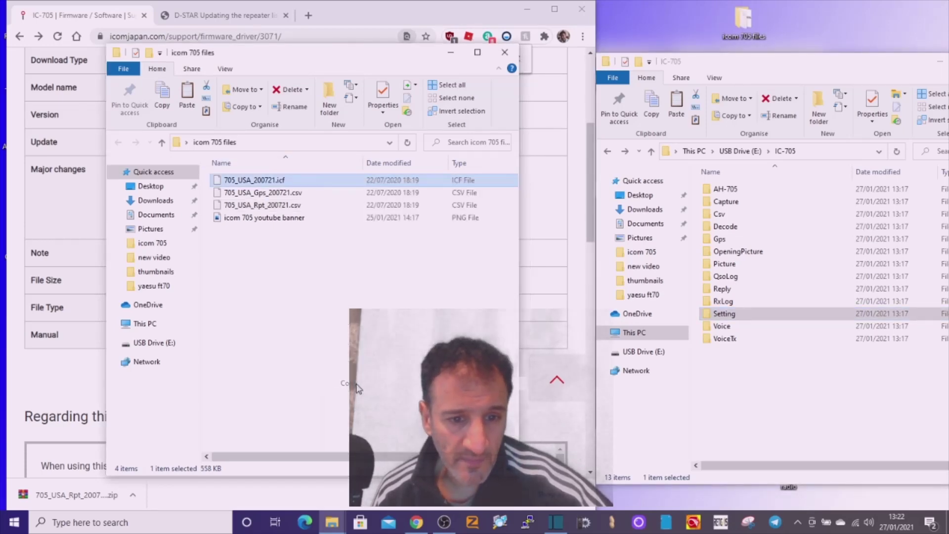
right_click(802, 319)
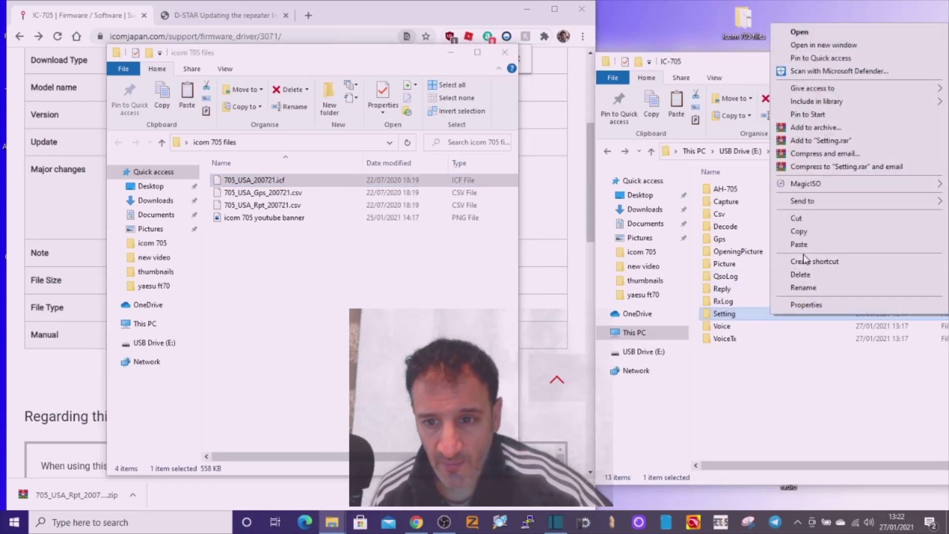
click(800, 245)
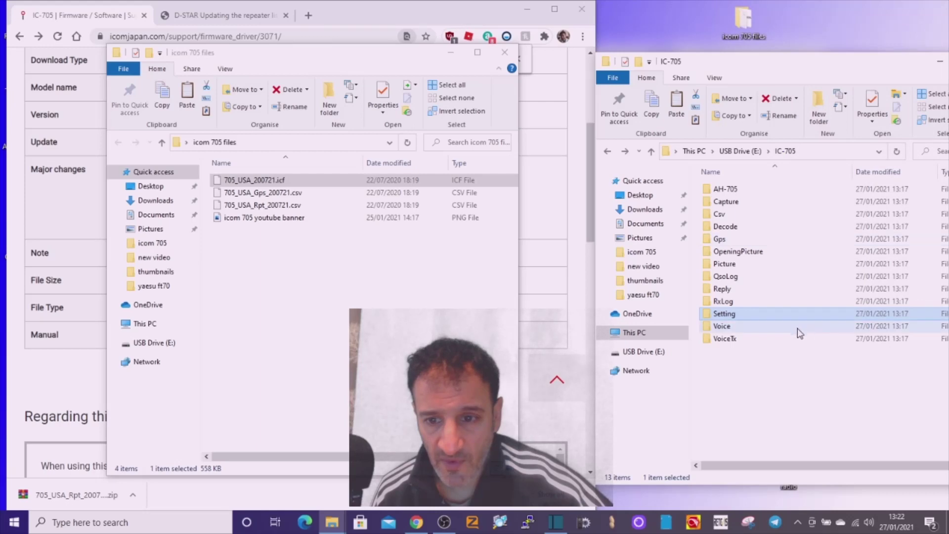
double_click(774, 317)
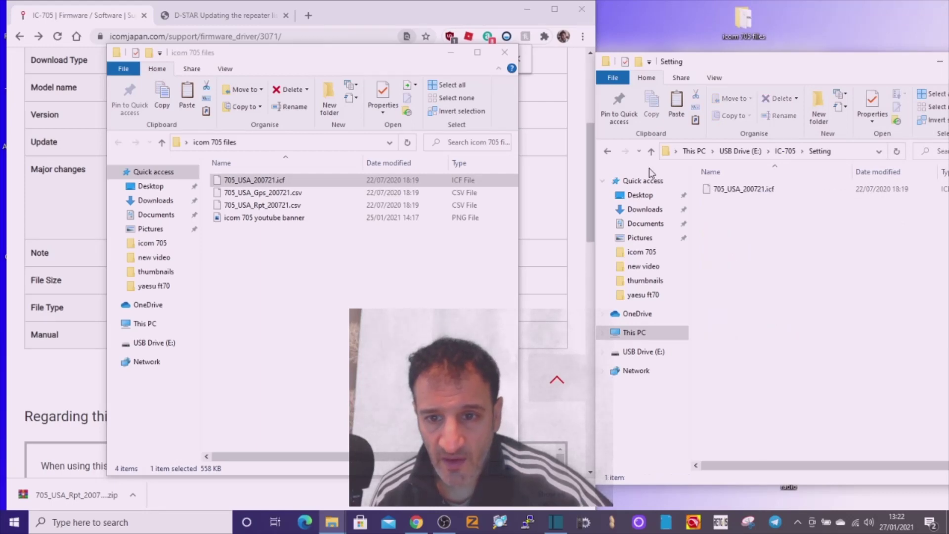
click(608, 151)
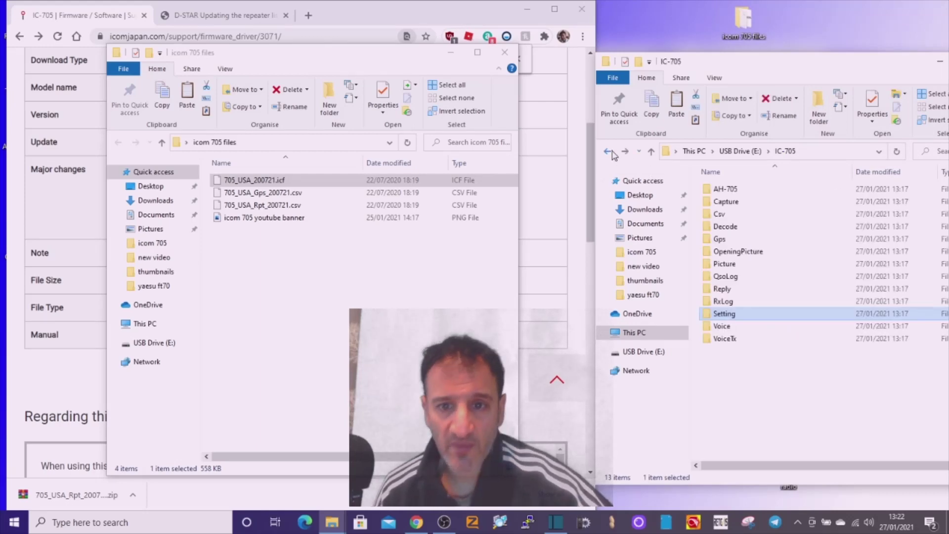
- Eject USB Drive (E:) from the computer
click(639, 351)
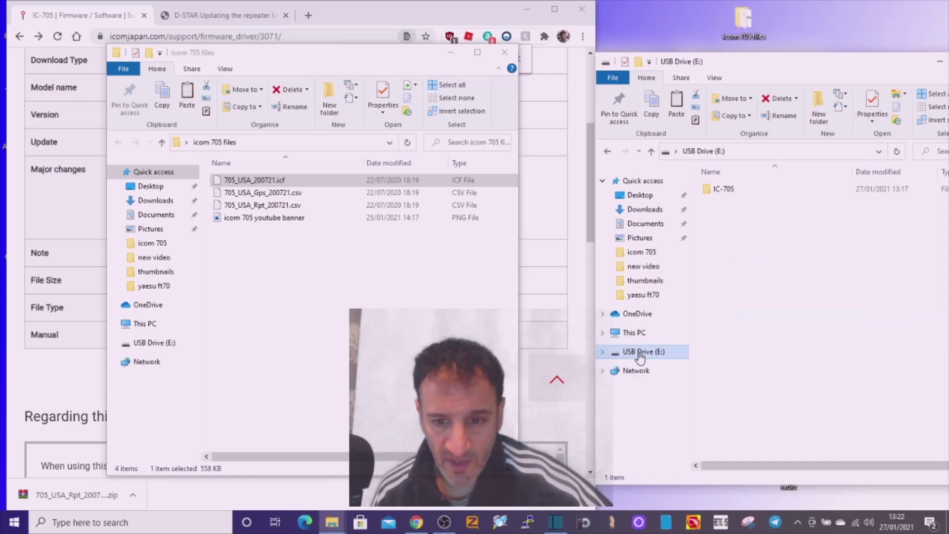
right_click(640, 353)
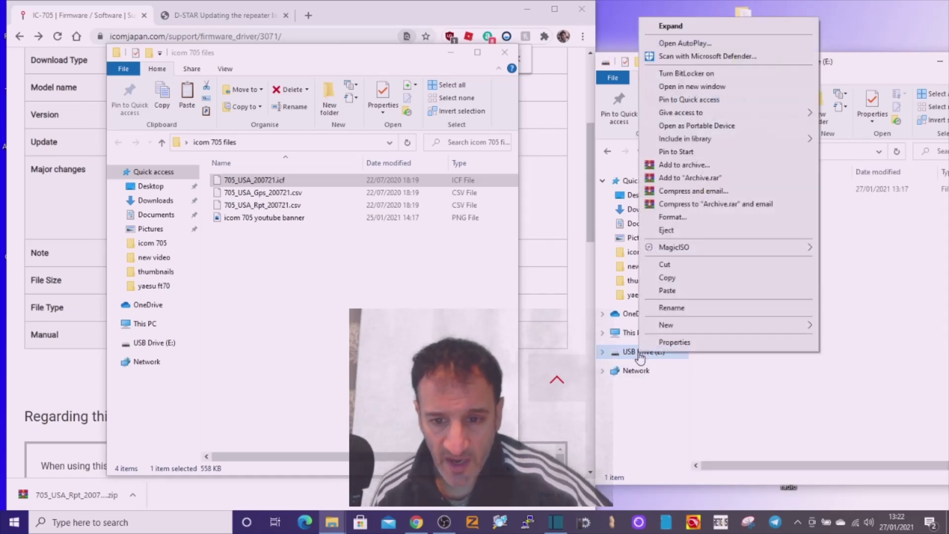
click(667, 231)
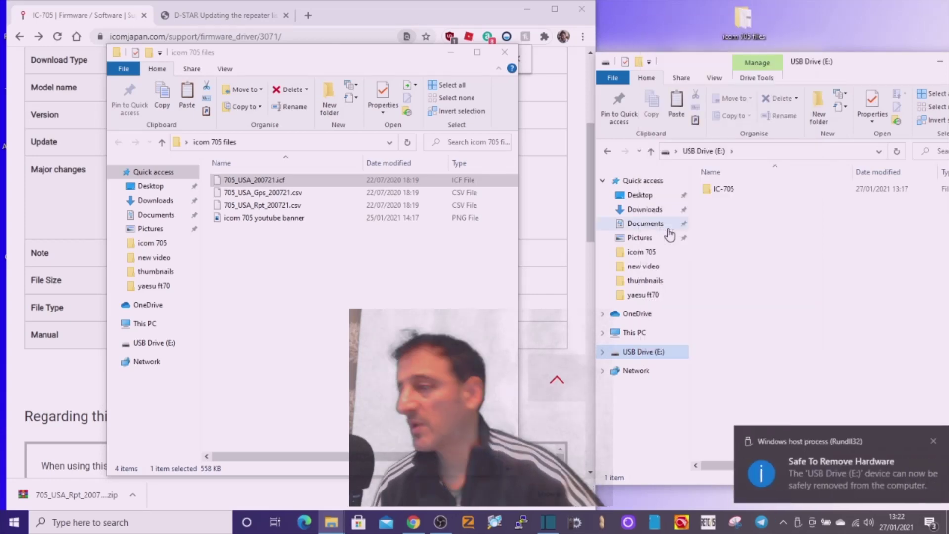